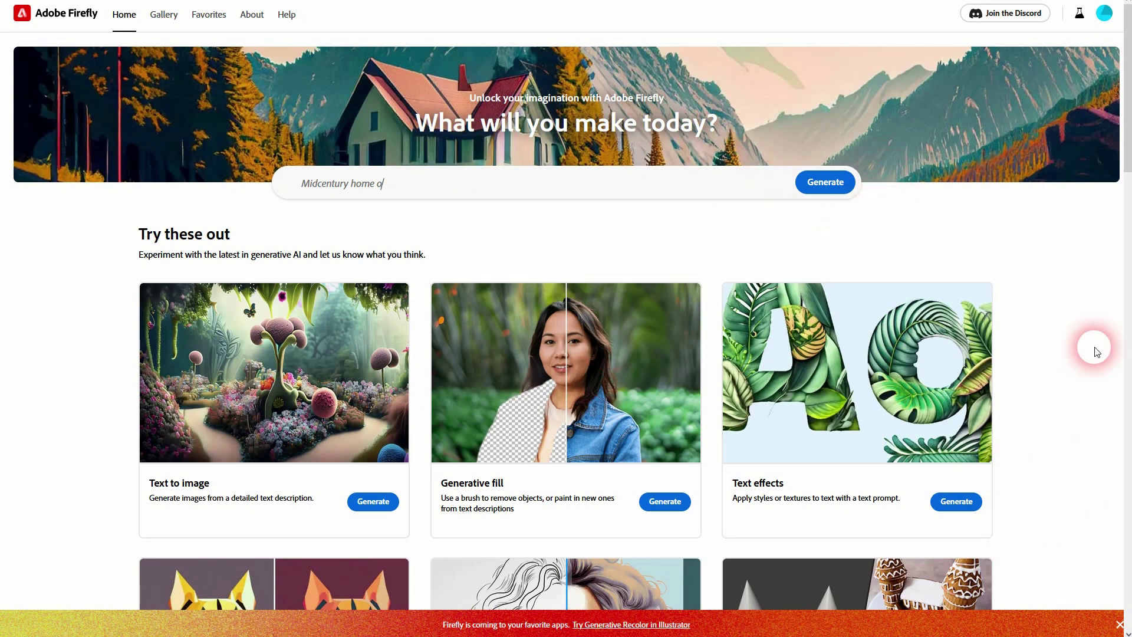
left_click_drag(1127, 106, 1125, 619)
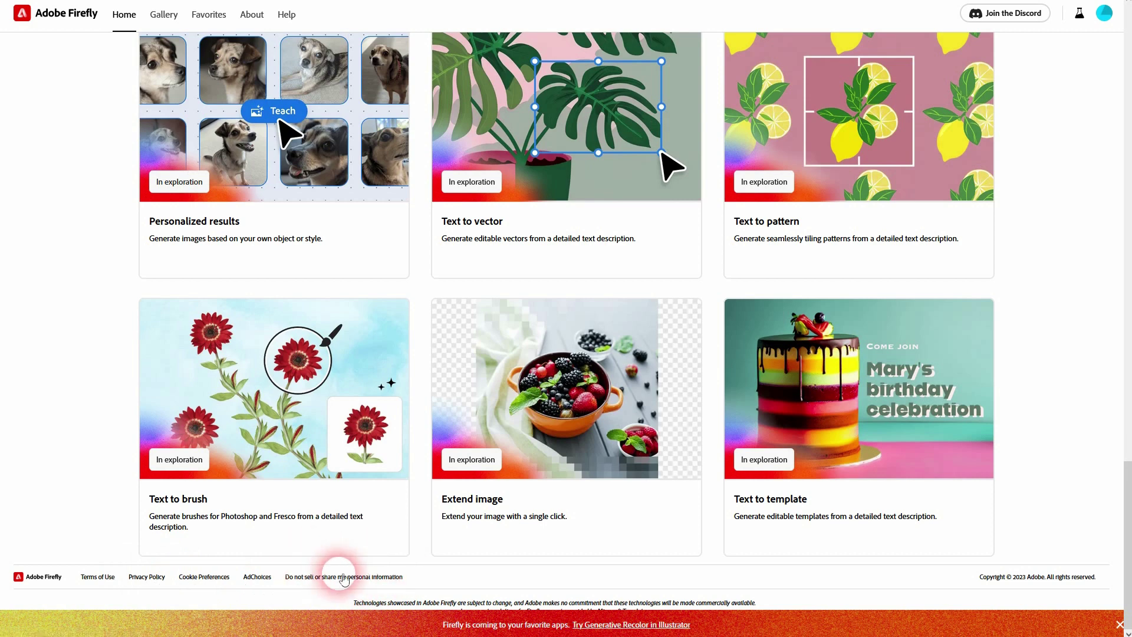
left_click_drag(1124, 541, 1073, 144)
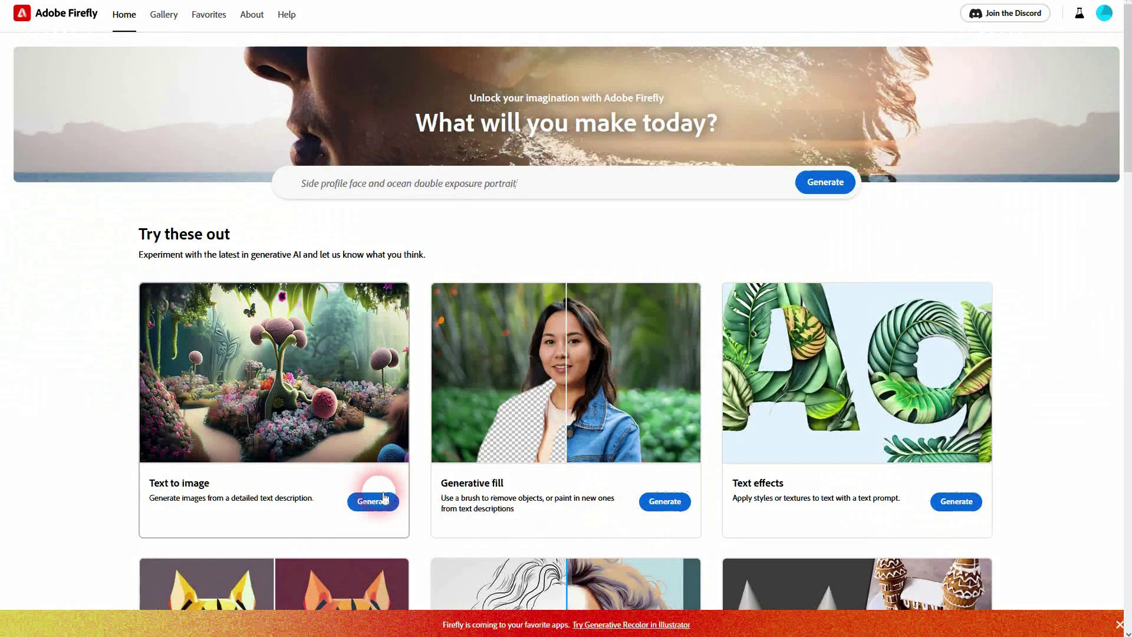
Open Text to image and start an 'alien world, colorful, sci-fi' prompt
left_click(385, 499)
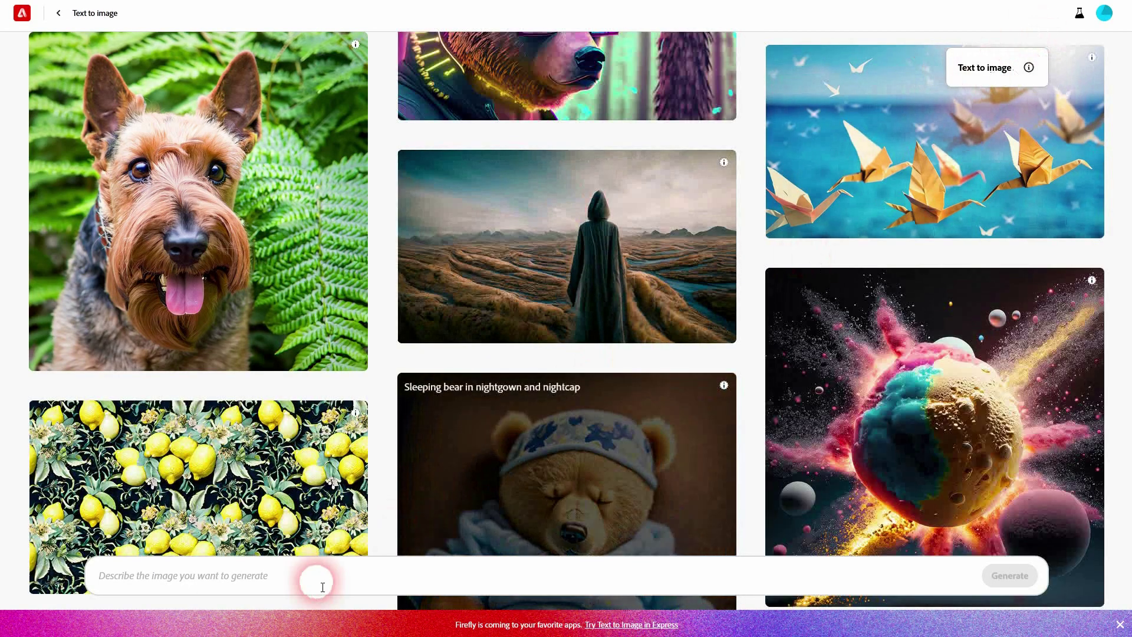
left_click(317, 584)
type("alien w")
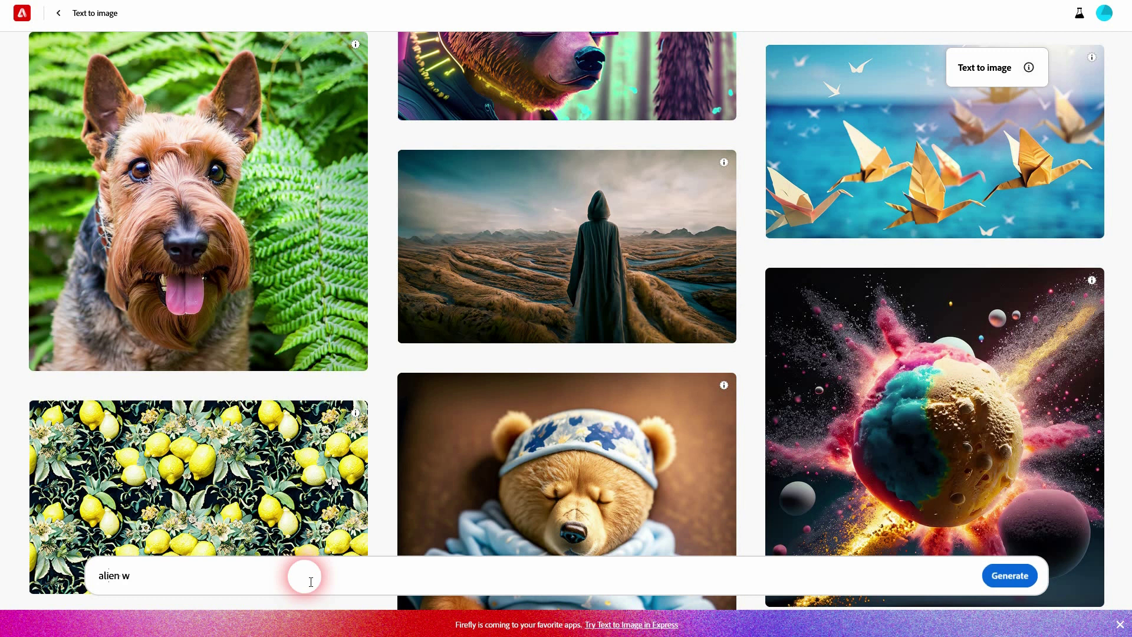
type("orld, colorful,")
type(" sci-fi")
Generate the alien world images in Widescreen (16:9) and enlarge the bottom-left result
key("Return")
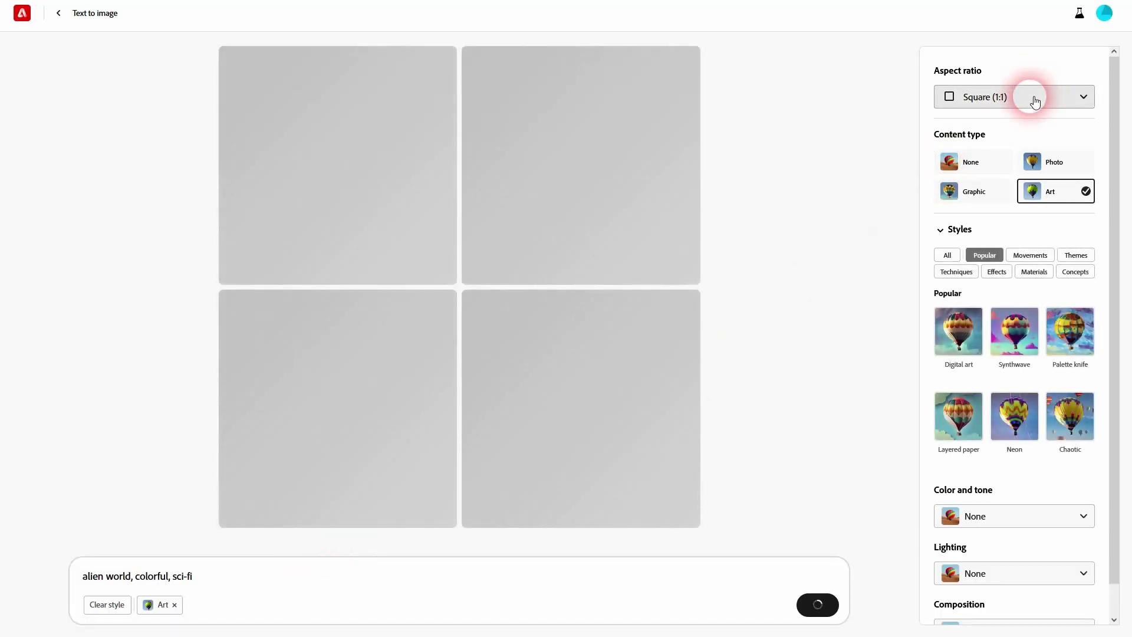
left_click(1030, 96)
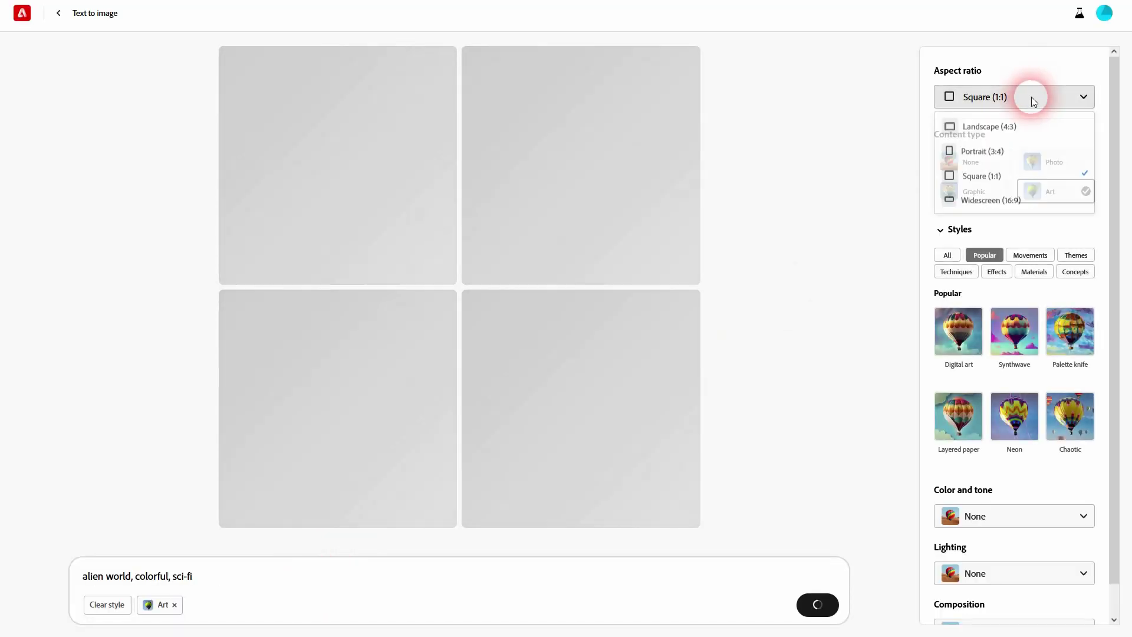
left_click(1013, 201)
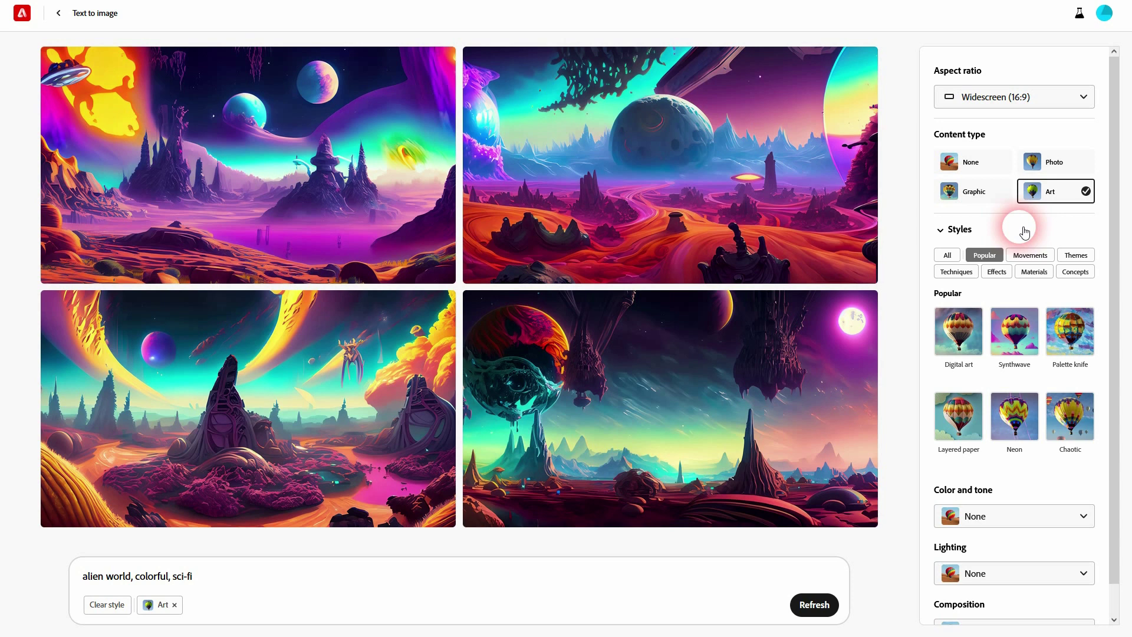
left_click(323, 394)
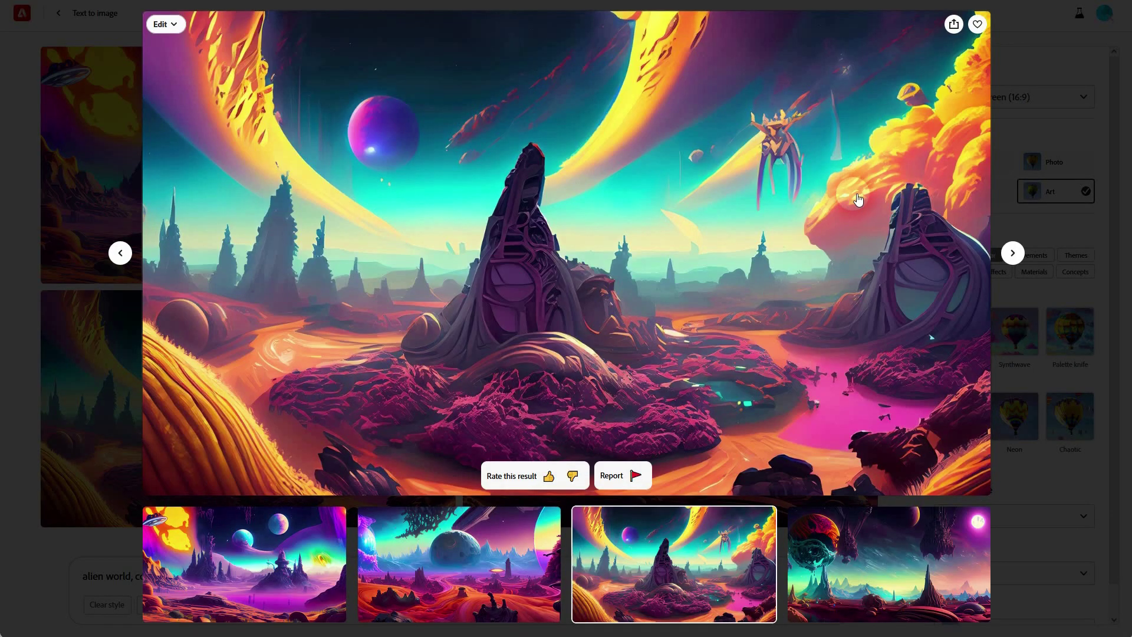
Download the enlarged alien world image and maximize it in Photos
left_click(955, 28)
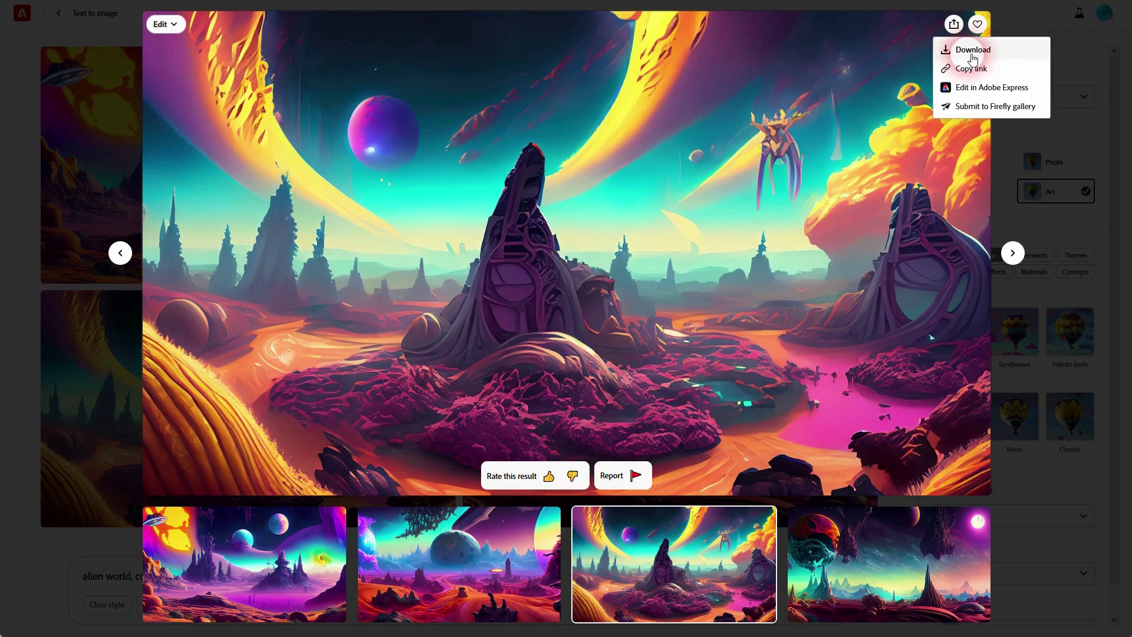
left_click(972, 50)
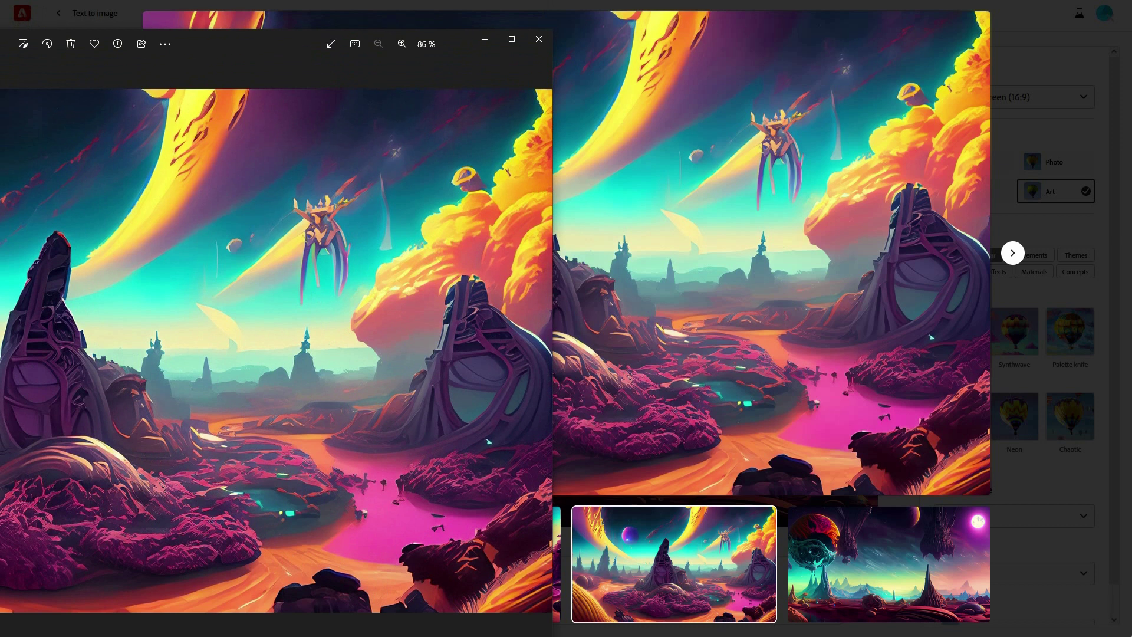
double_click(263, 31)
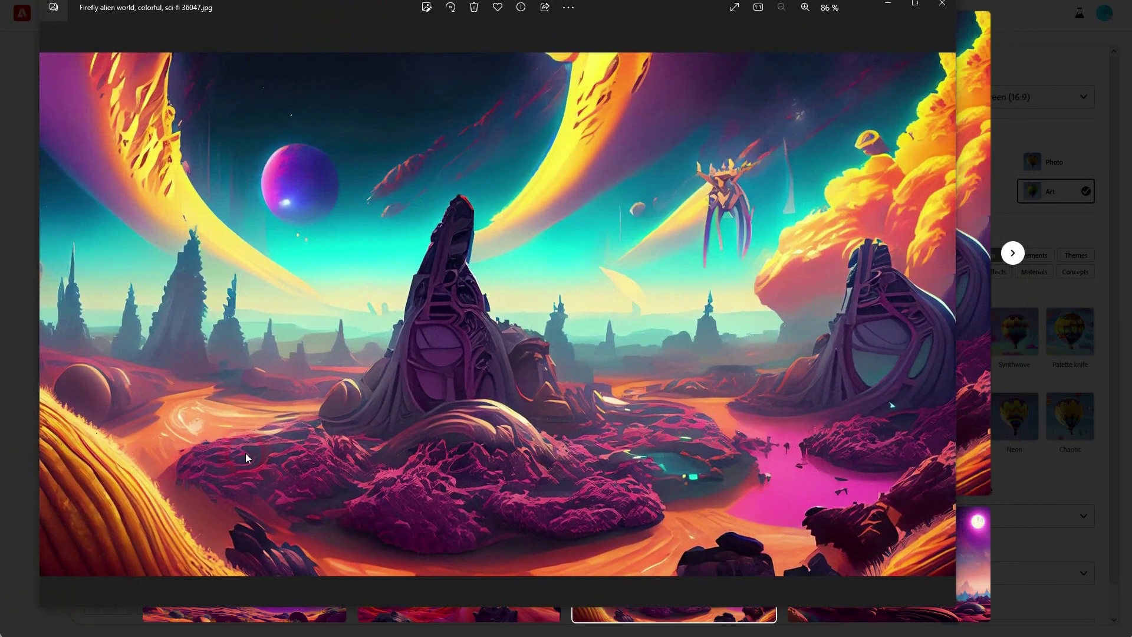
View the watermark-free image, then close Photos and the lightbox
left_click(602, 320)
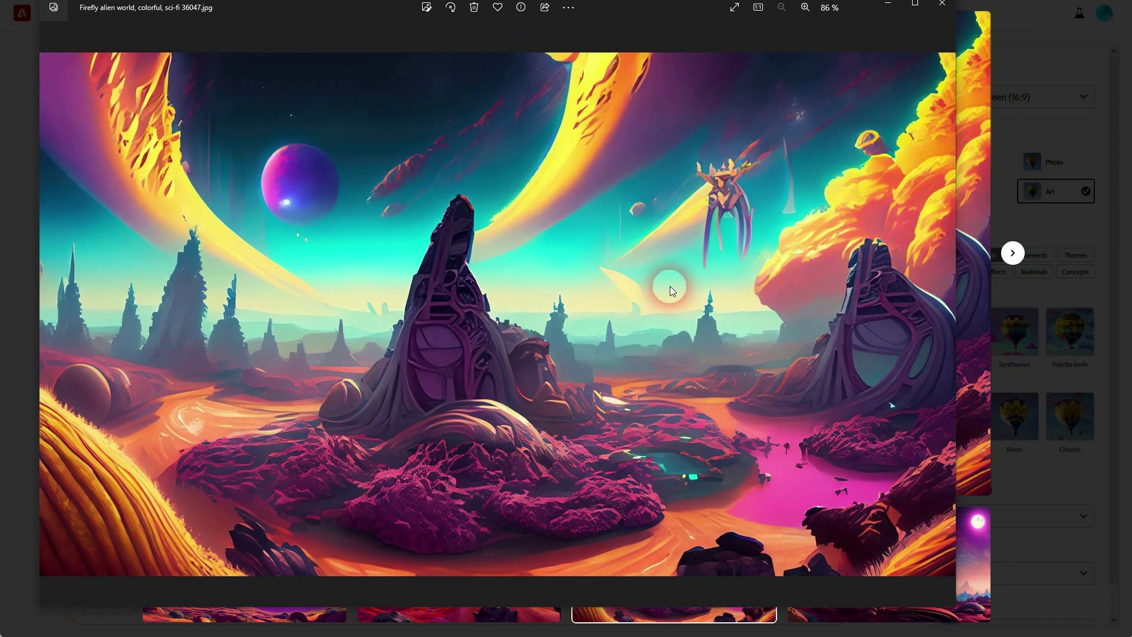
left_click(942, 7)
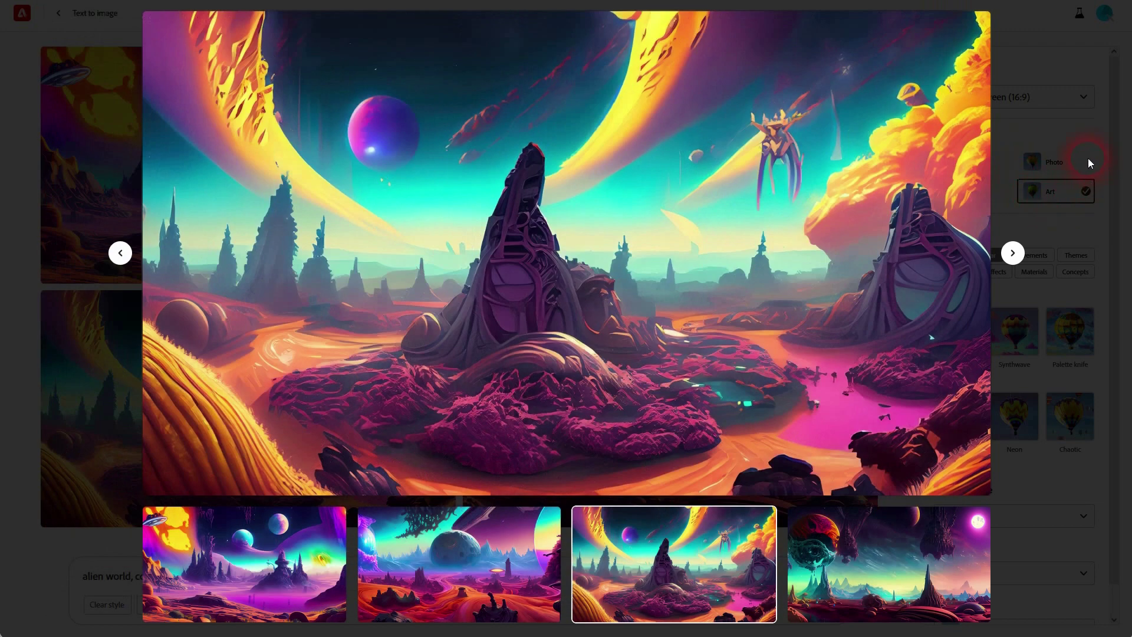
left_click(1088, 162)
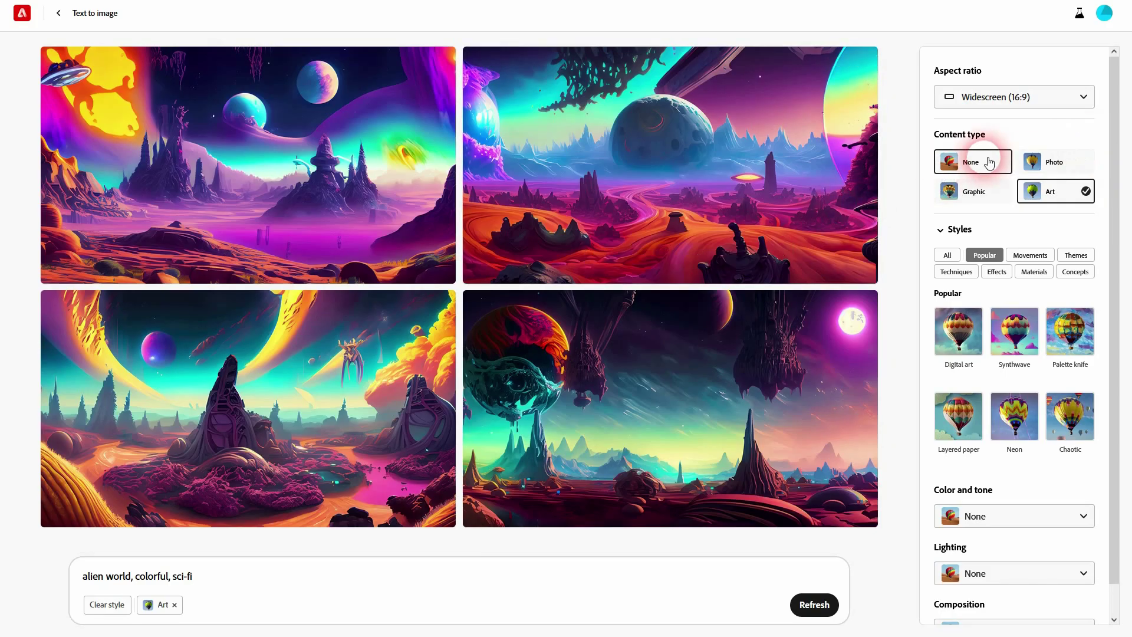